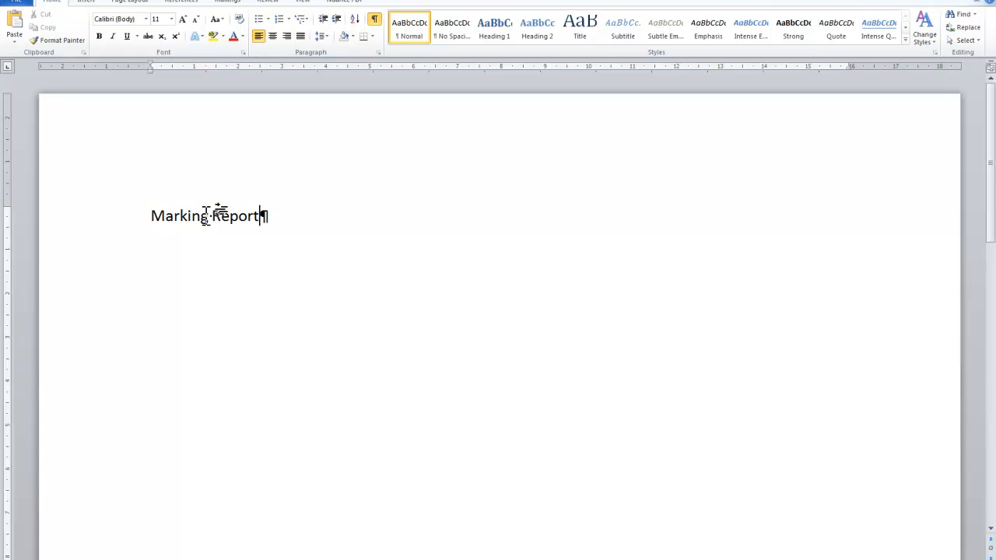
Step: Correct the title's first word from "Marking" to "Marketing" so the title reads "Marketing Report"
key(Home)
key(Right)
key(Right)
key(Right)
key(Right)
text(et)
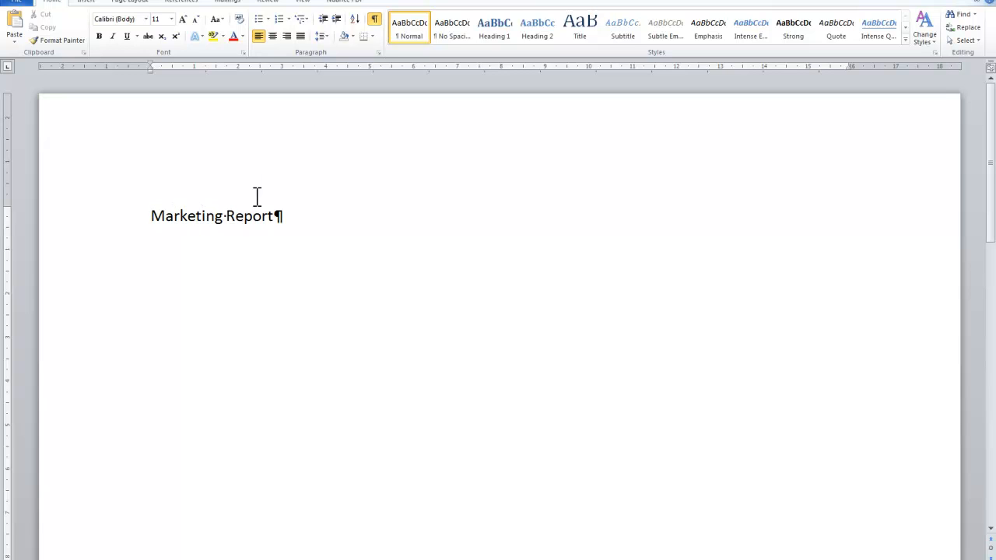
Step: Add a paragraph below the title reading "Zskudf ilsadf isuady foiasdy fiousa sdyafiouasy dfiou sadfiou sodiu"
click(291, 216)
key(Return)
text(Zskudf ilsadf isuady foiasdy fiousa sdyafio)
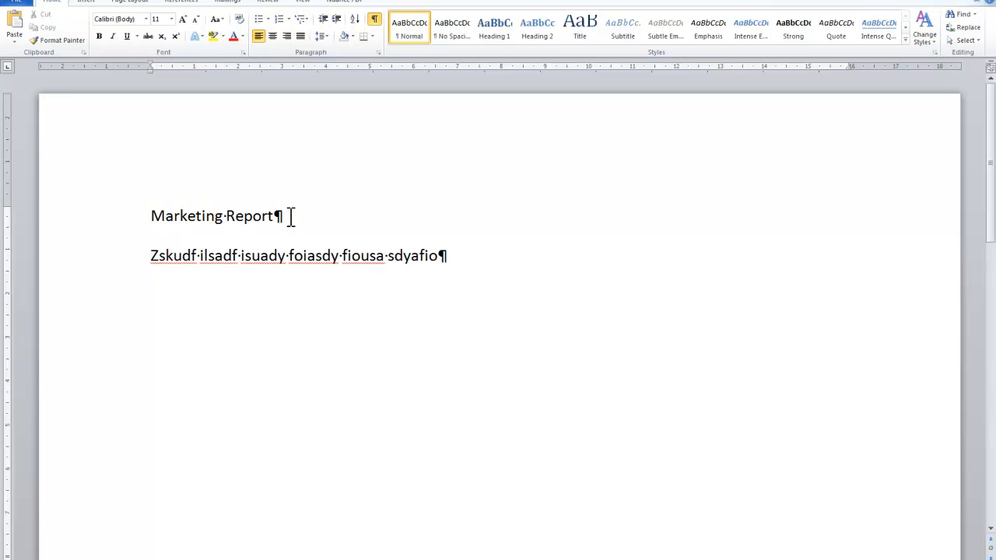
text(uasy dfiou sadfiou sodiu)
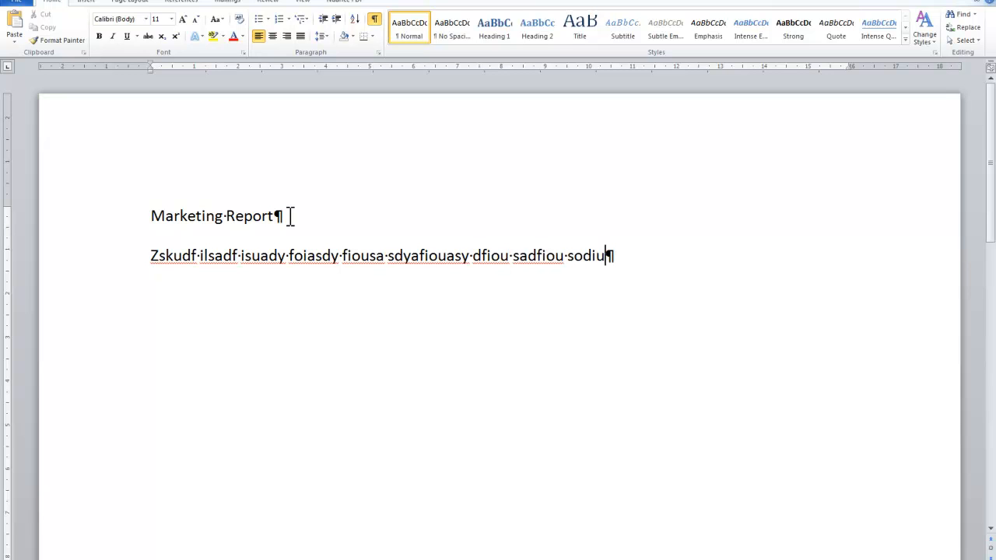
Step: Start a Save As for the document and choose the personal network drive (Y:) as the location
click(18, 6)
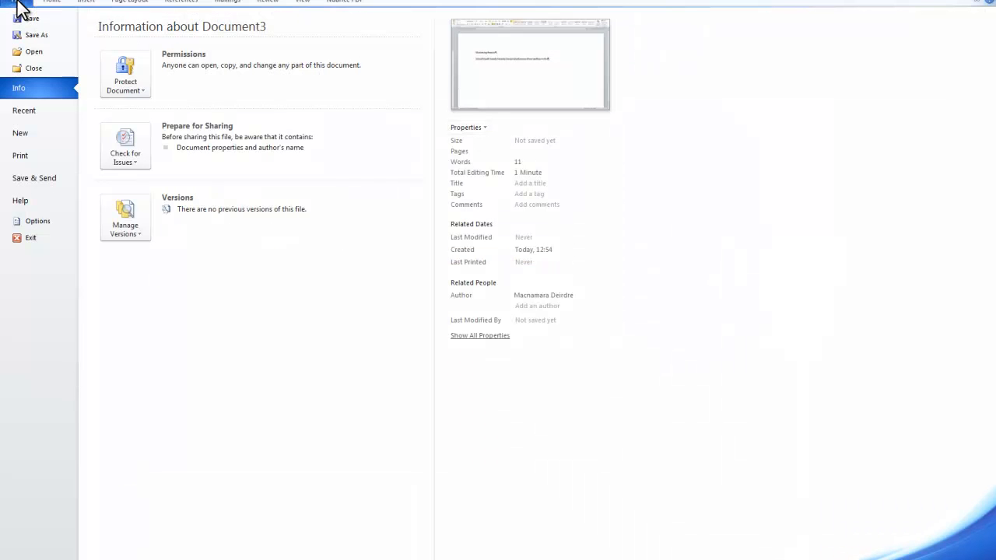
click(30, 34)
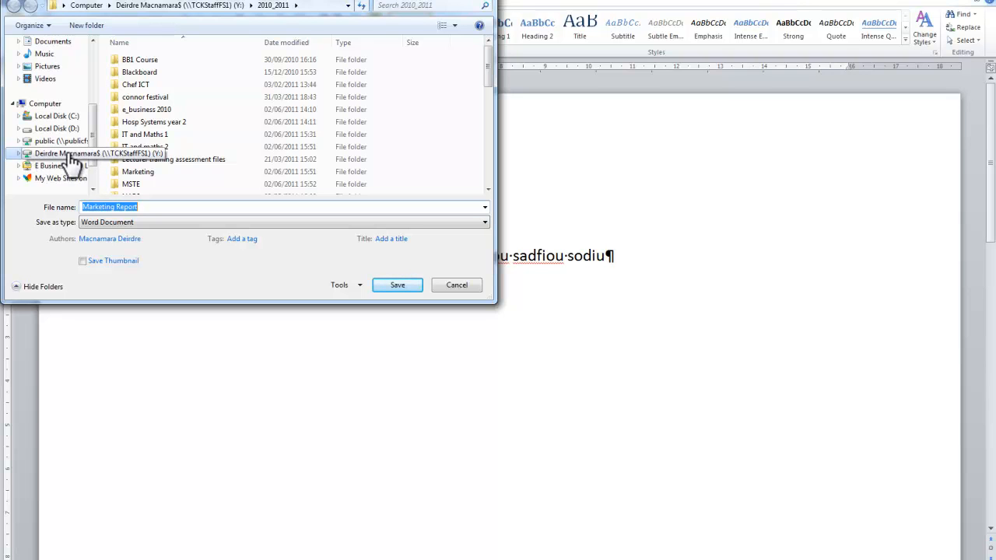
scroll(92, 118, up, 2)
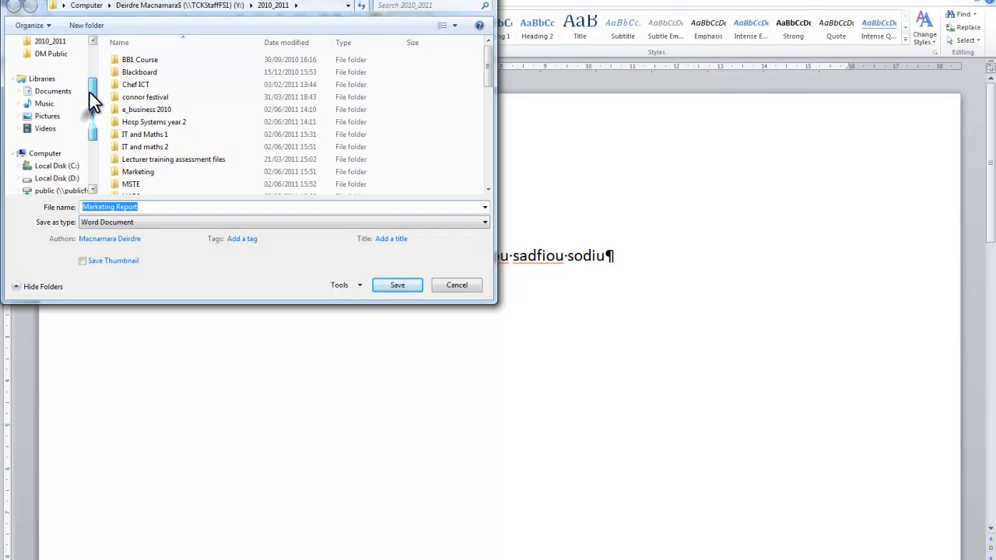
click(61, 92)
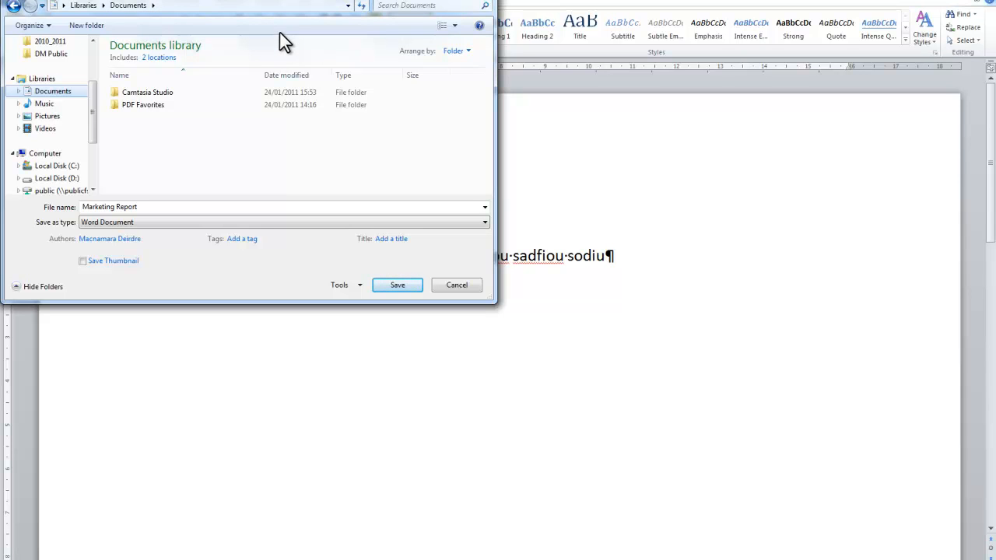
drag(91, 115, 89, 147)
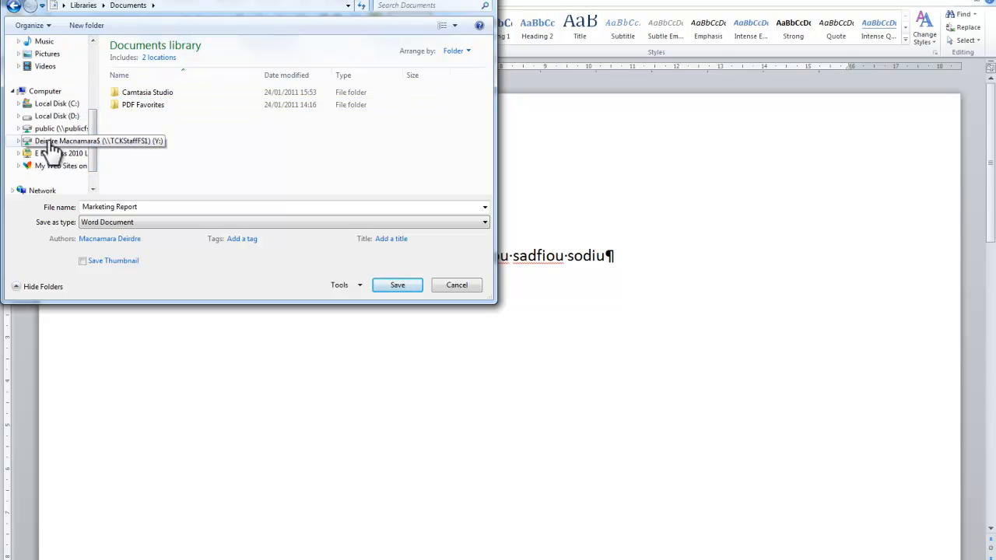
click(67, 143)
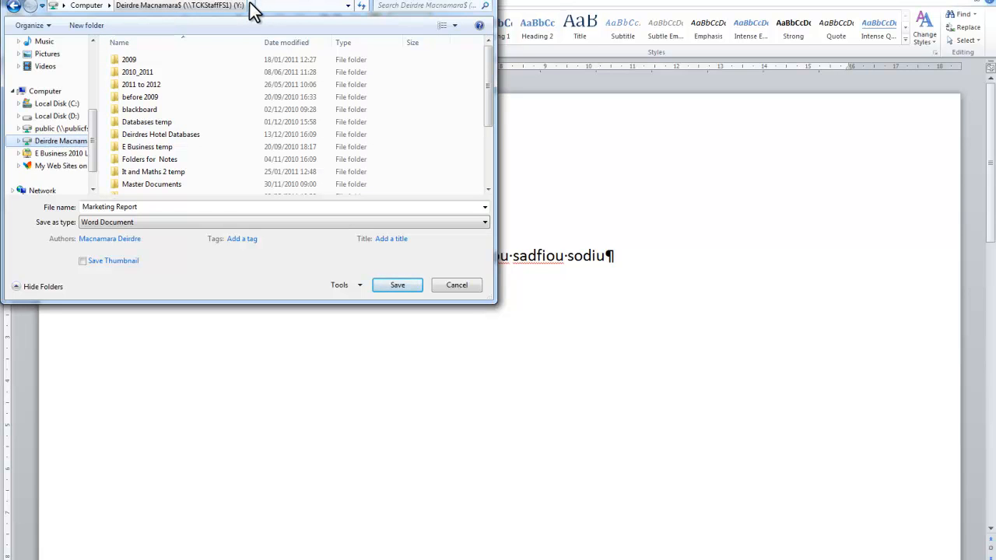
Step: Create a new folder on the Y: drive, try to name it "Word" and decline merging it with the existing folder
click(85, 25)
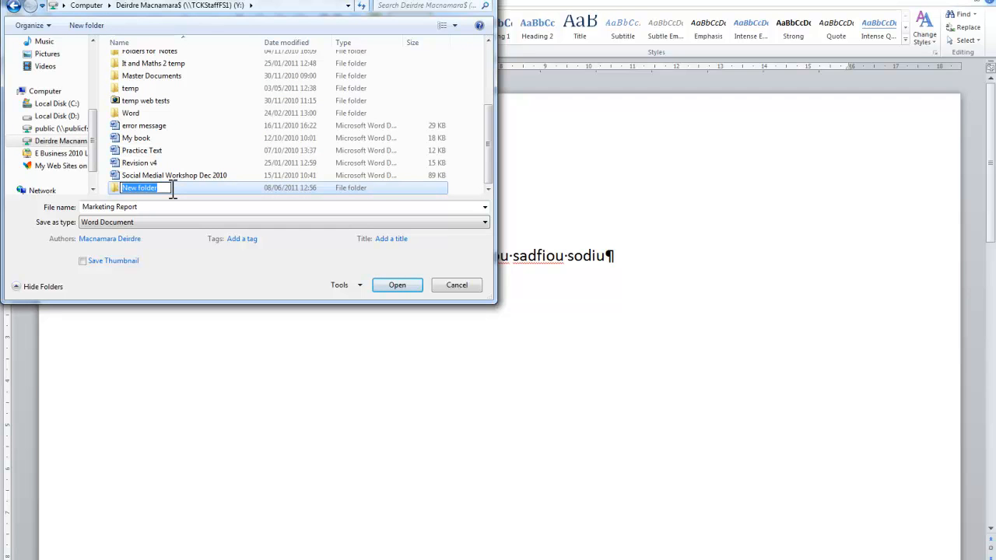
text(Word)
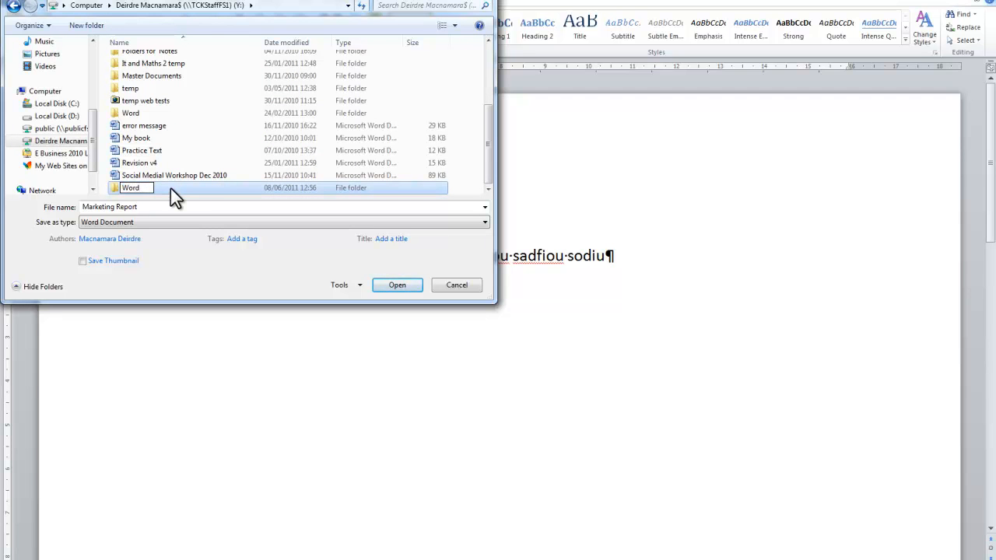
key(Return)
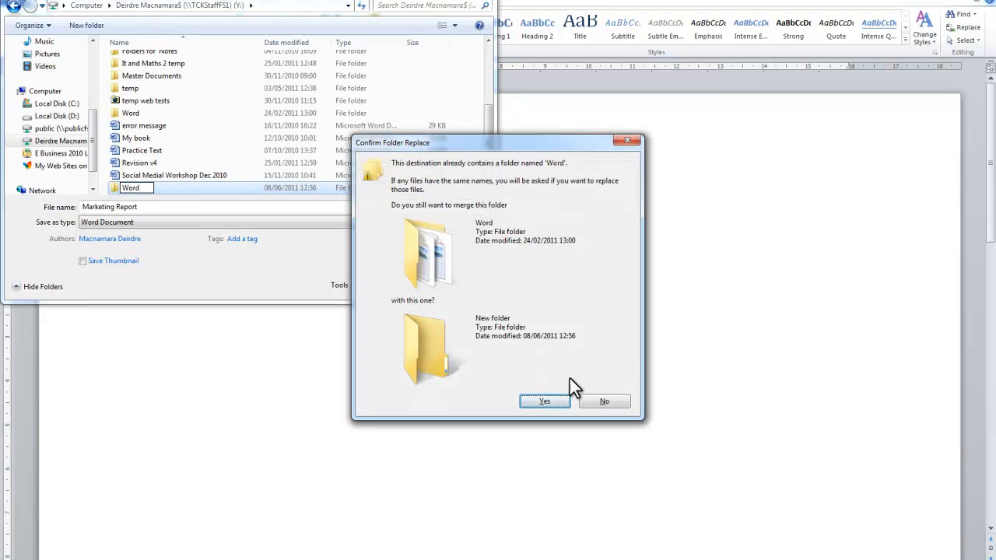
click(603, 401)
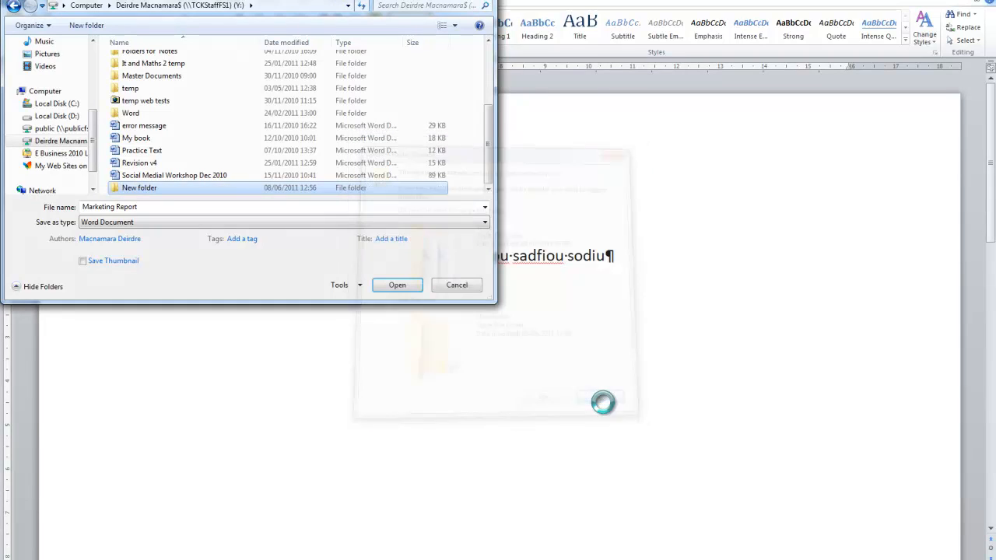
Step: Rename the new folder on the Y: drive as "my word"
right_click(166, 189)
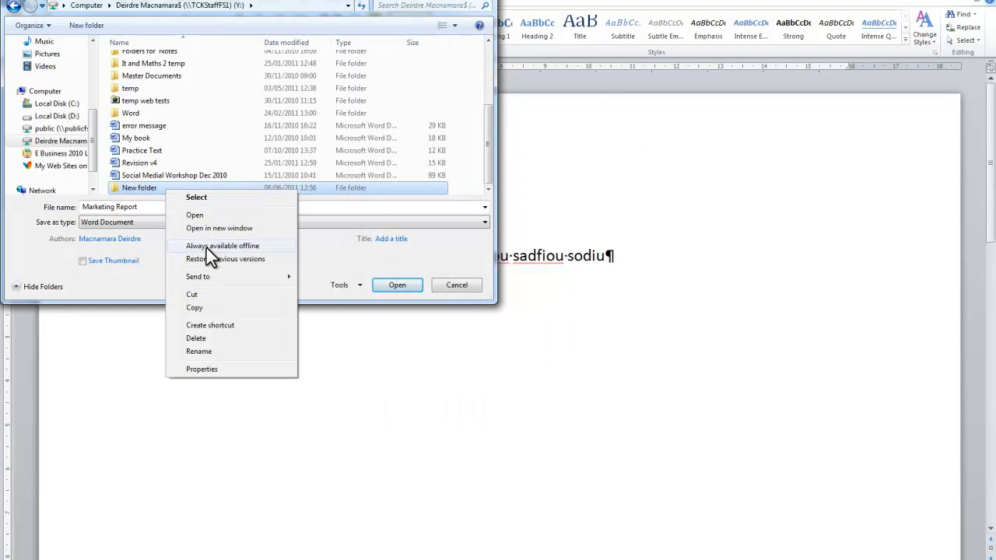
click(230, 349)
text(my word)
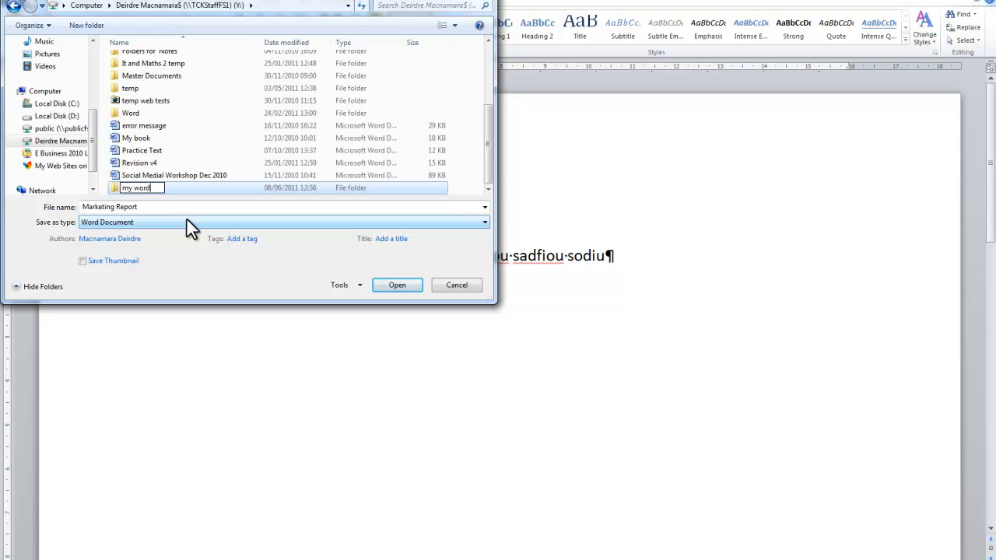
key(Return)
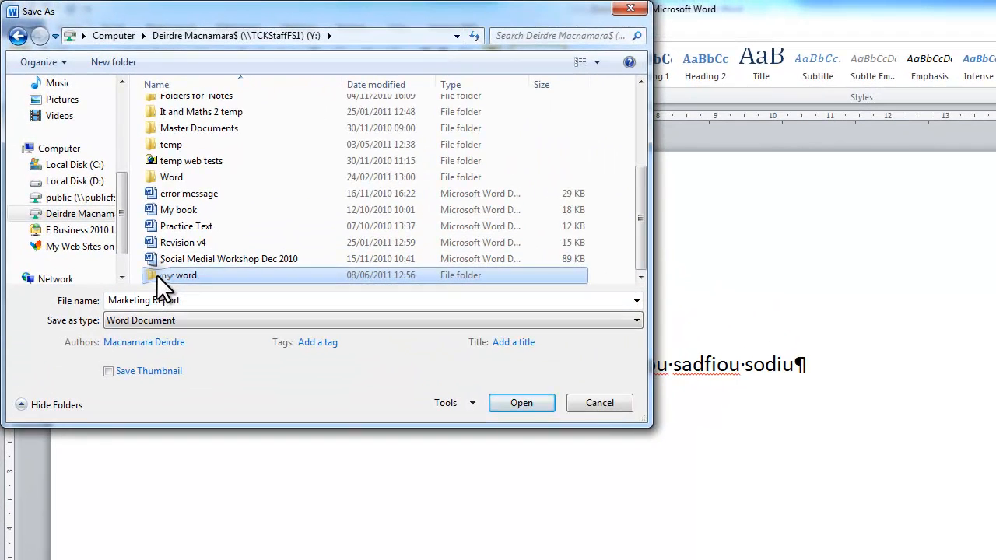
Step: Save the document in the "my word" folder as "Marketing Report v1" and close it
double_click(116, 187)
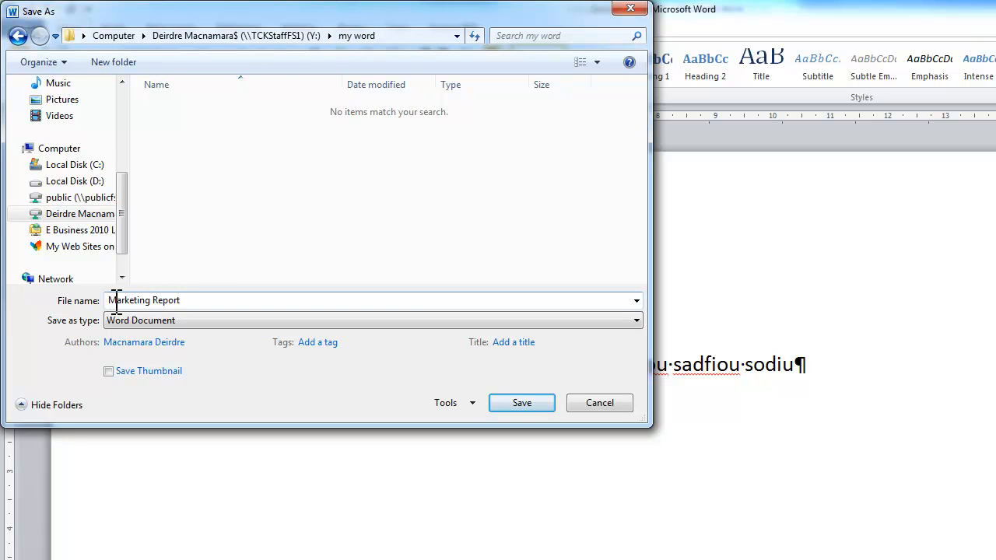
click(203, 302)
click(193, 301)
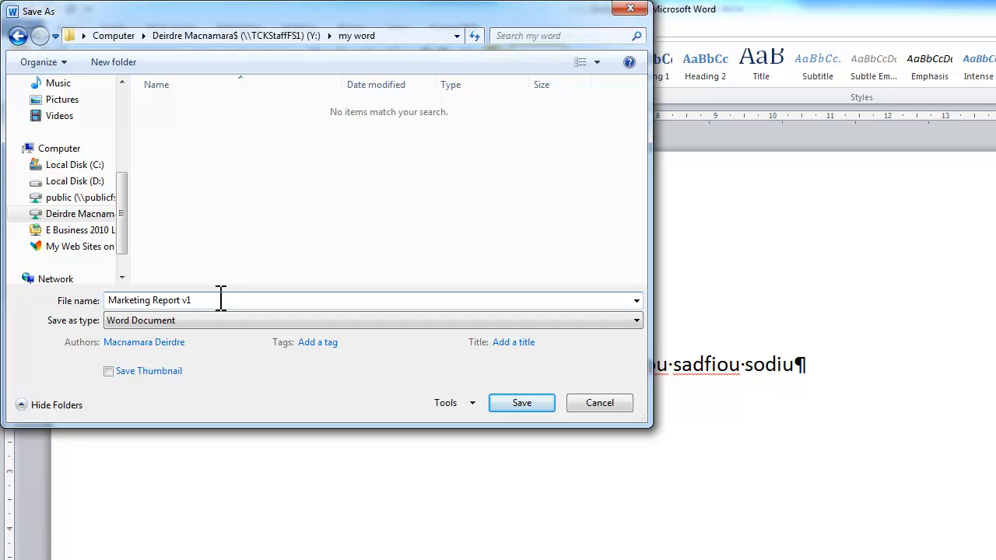
click(509, 405)
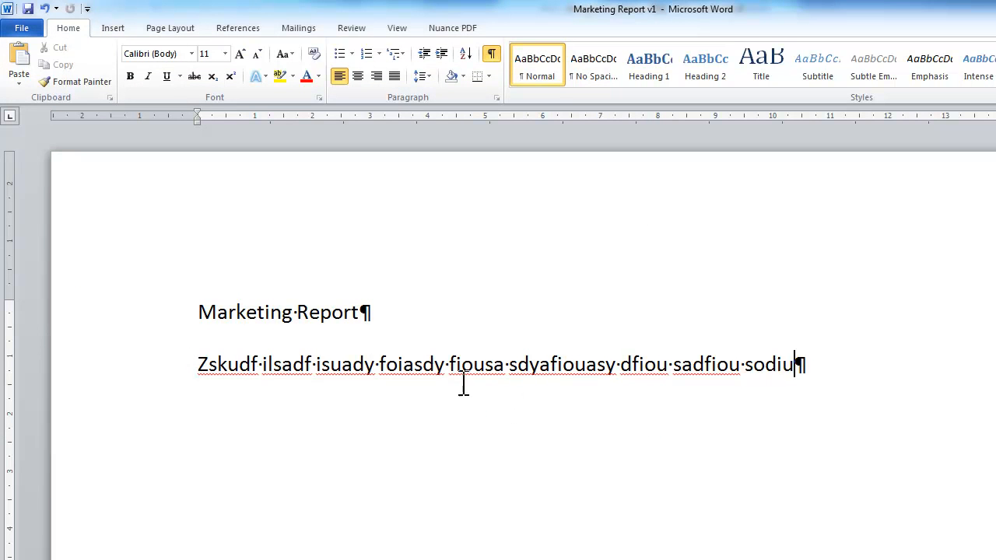
click(34, 27)
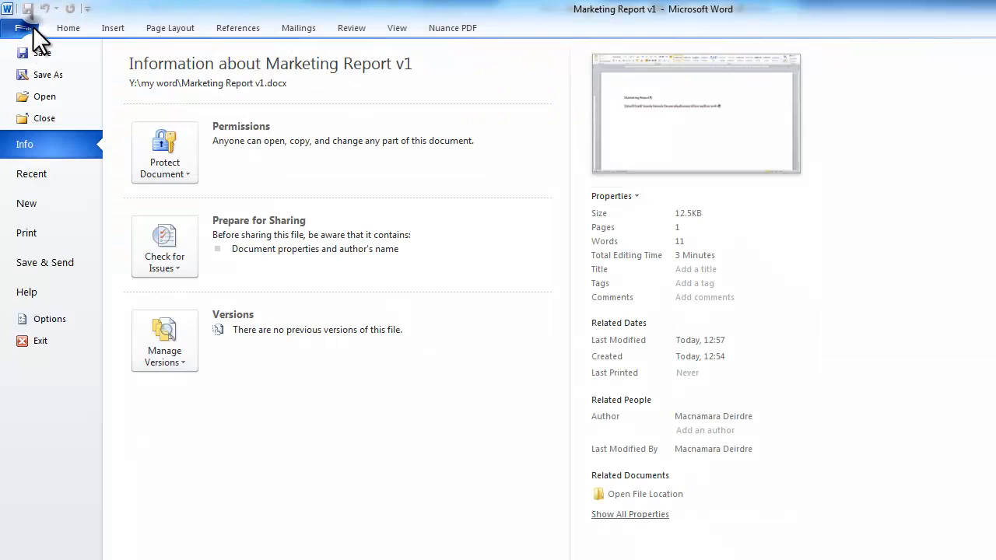
click(69, 118)
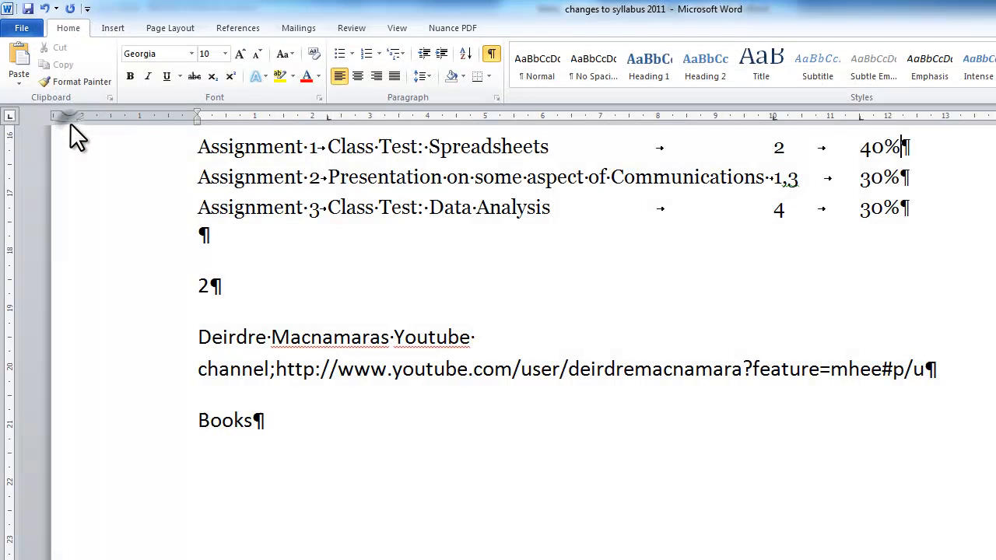
Step: Open "Marketing Report v1" from the "my word" folder on the Y: drive
click(19, 27)
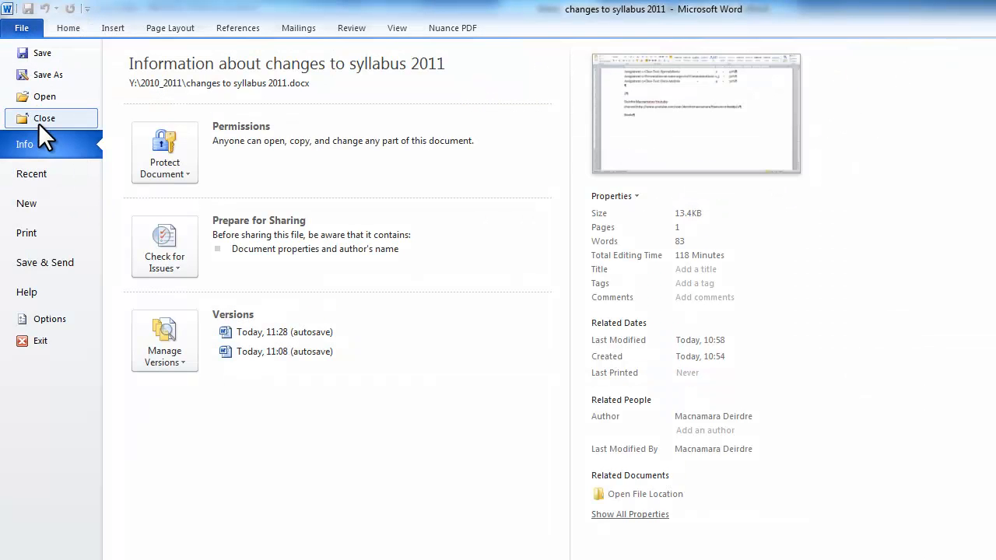
click(27, 98)
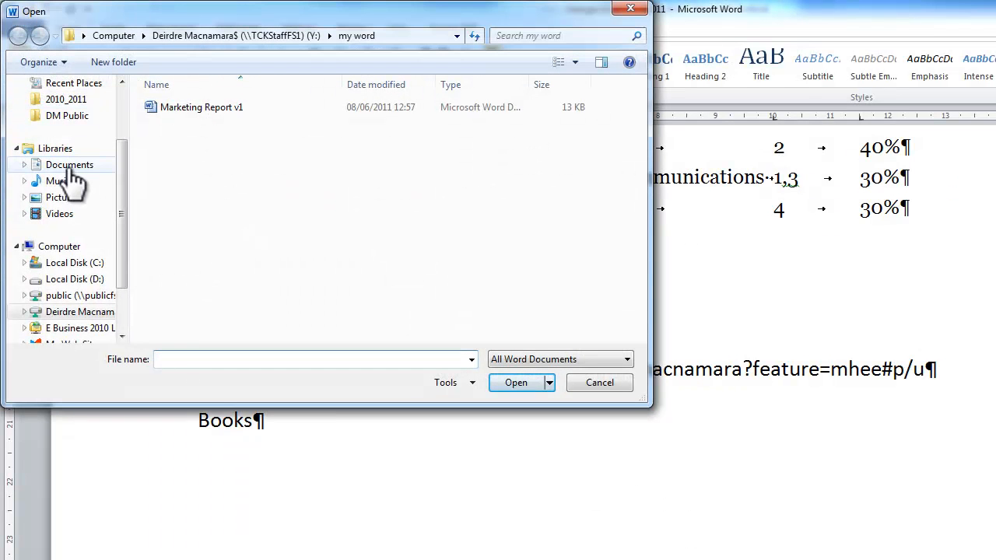
click(68, 165)
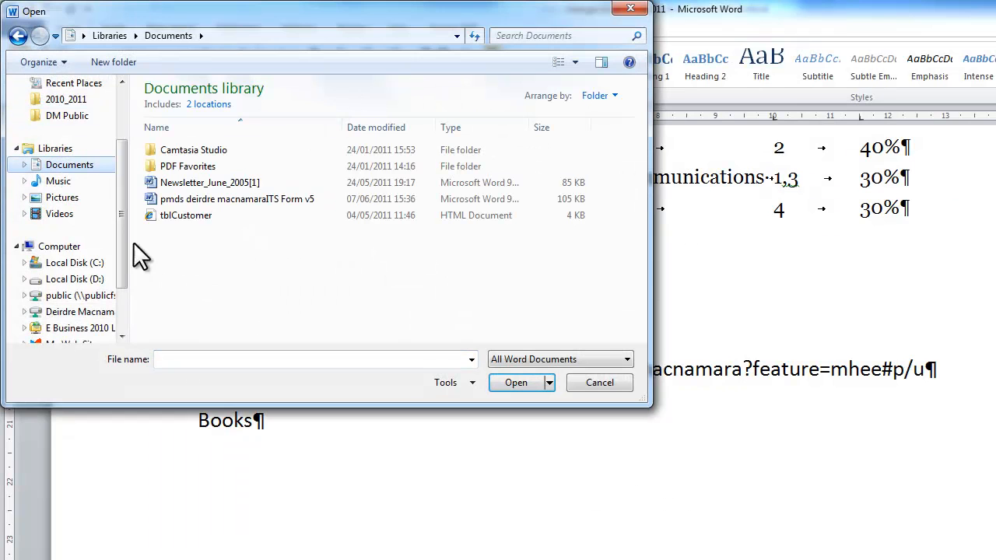
click(103, 318)
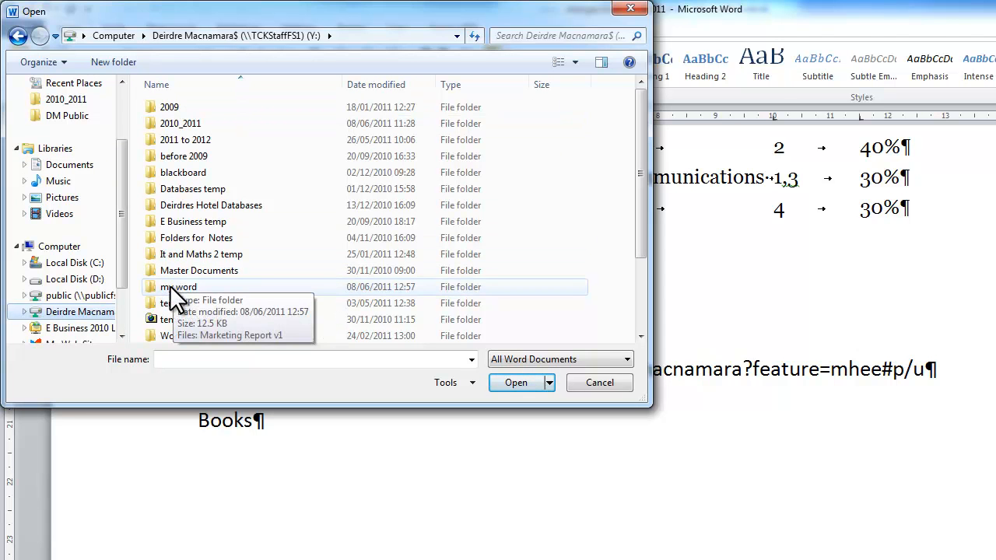
double_click(170, 286)
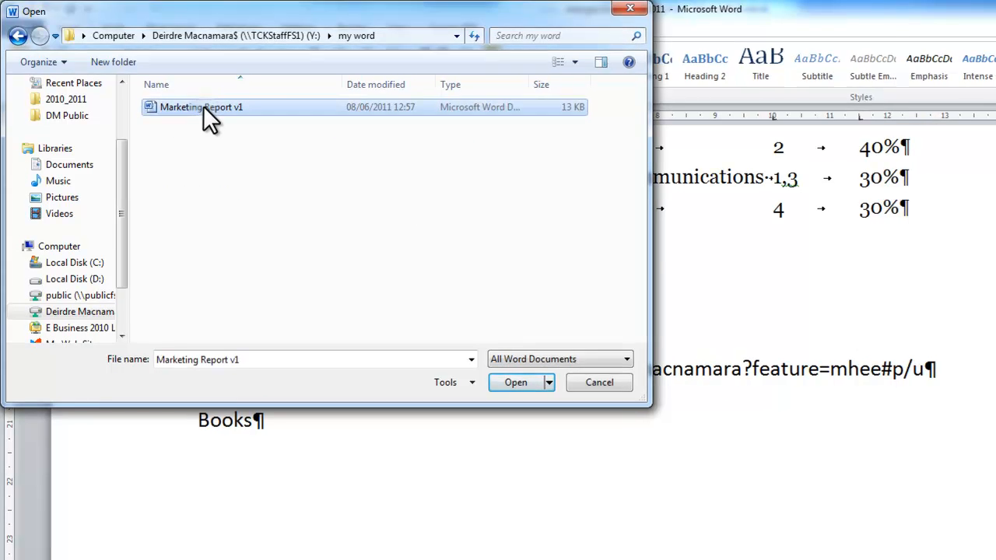
click(203, 106)
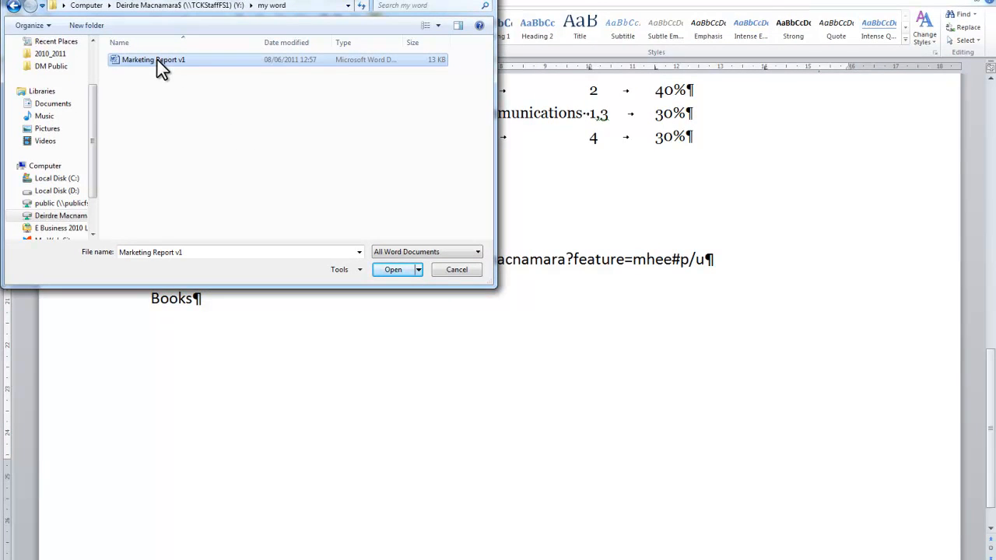
double_click(116, 59)
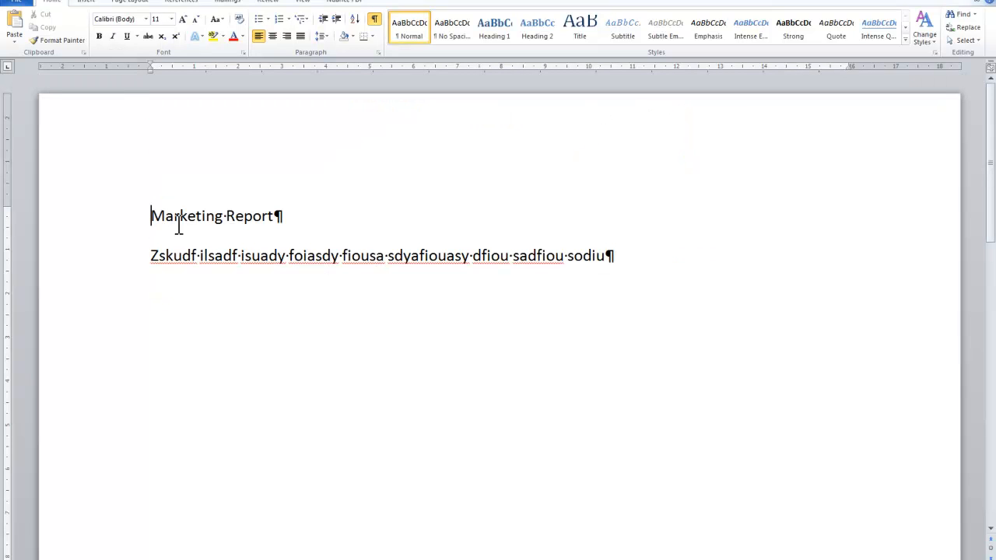
Step: Complete the paragraph's last word as "sodium" and add the lines "Akldh gklsdfh gklsdufgsdf", "Sdfg", "Sdfg", "D", "Saf" and "The End"
click(634, 252)
text(m)
key(Return)
text(akldh gklsdfh gklsdufgsdf)
key(Return)
text(sdfg)
key(Return)
text(sdfg)
key(Return)
text(d)
key(Return)
text(saf)
key(Return)
text(The End)
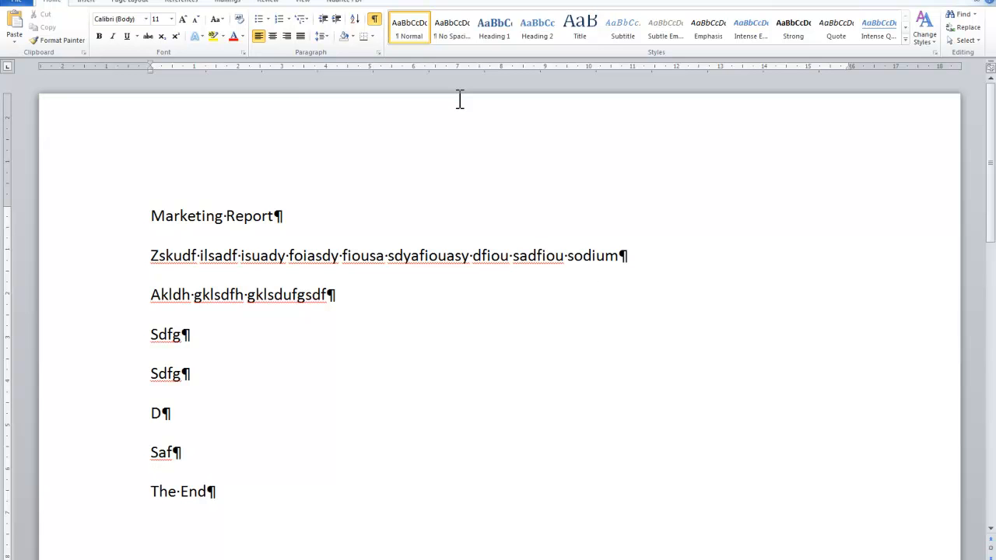
Step: Save the edited document as a new version named "Marketing Report v2" in the "my word" folder
click(25, 3)
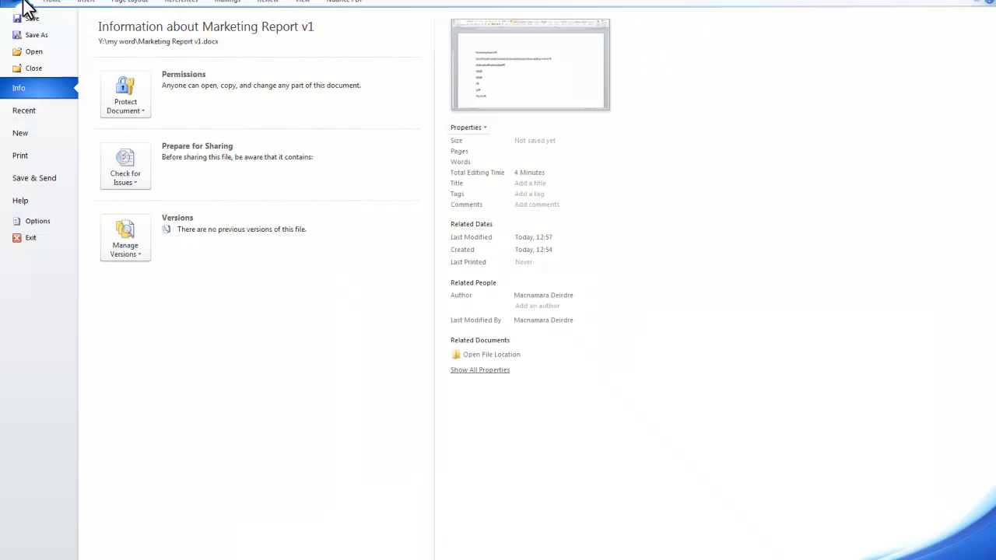
click(36, 35)
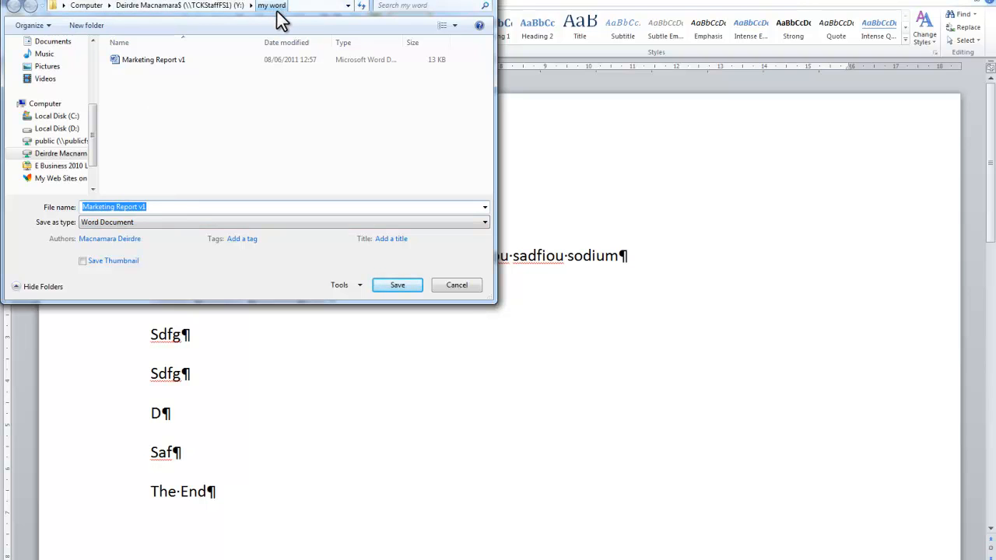
click(174, 206)
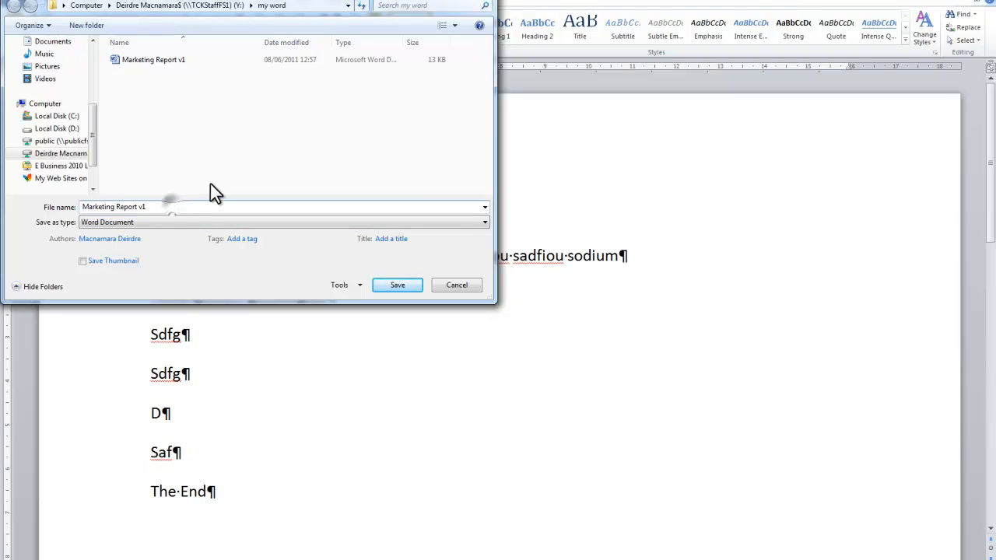
key(BackSpace)
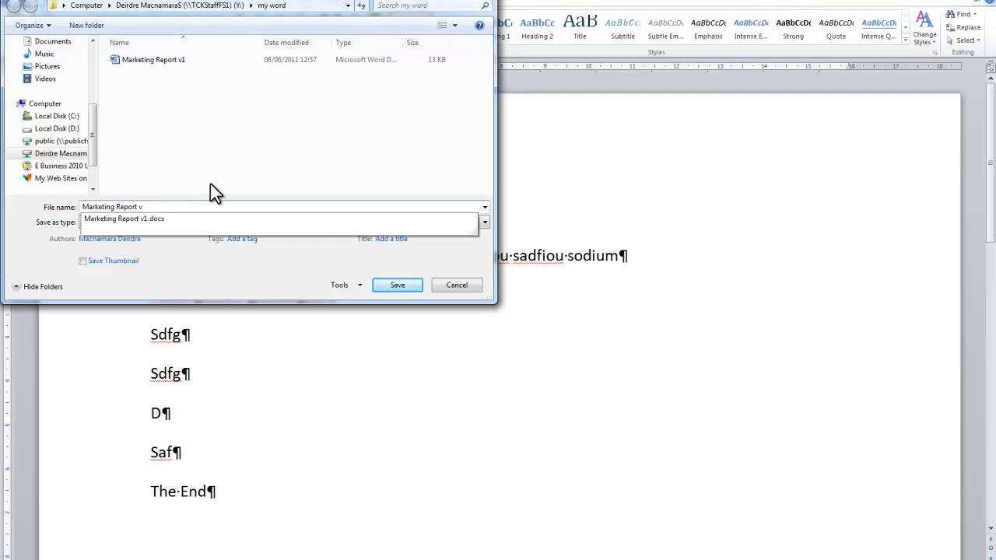
text(2)
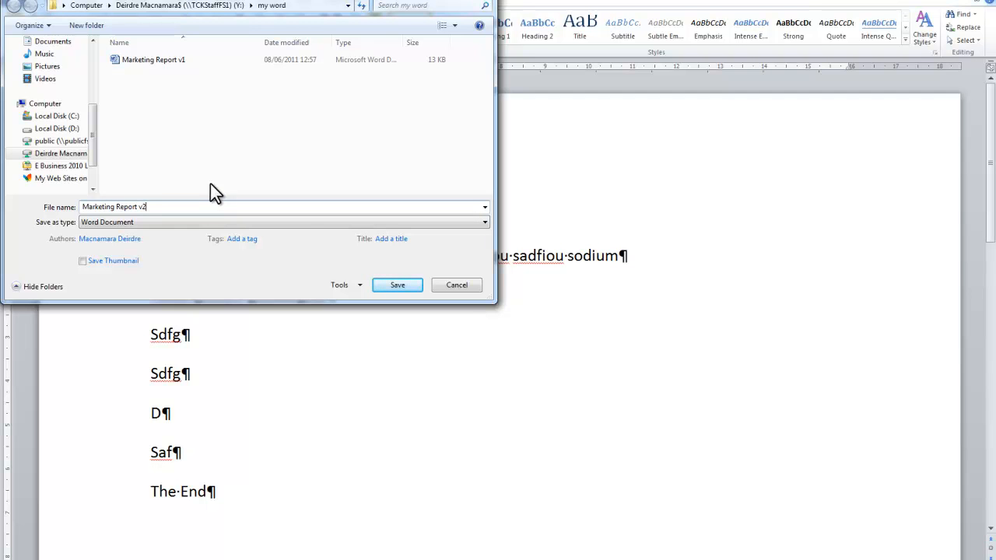
click(397, 285)
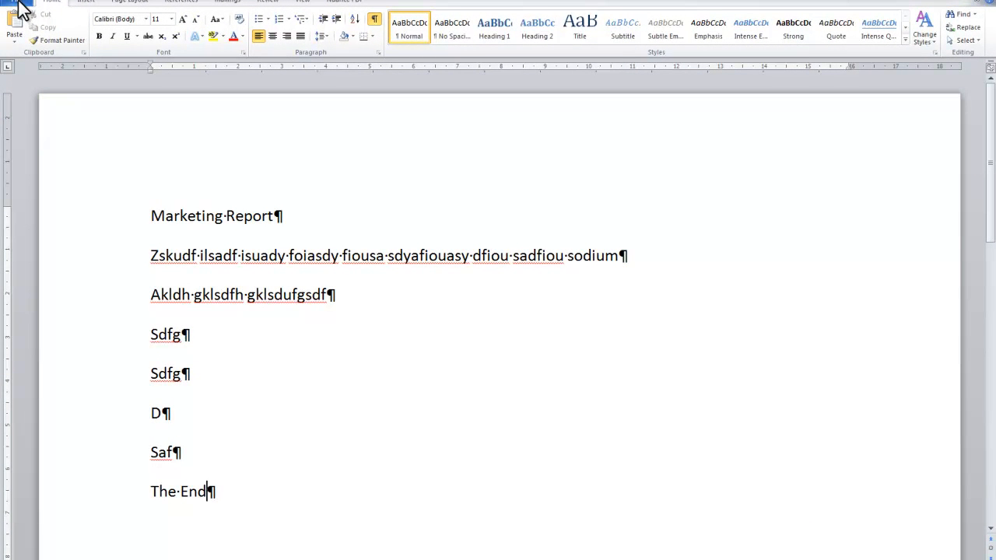
Step: Start saving the document under a new name and create a folder named "my word usb" on the Transcend (F:) drive
click(17, 2)
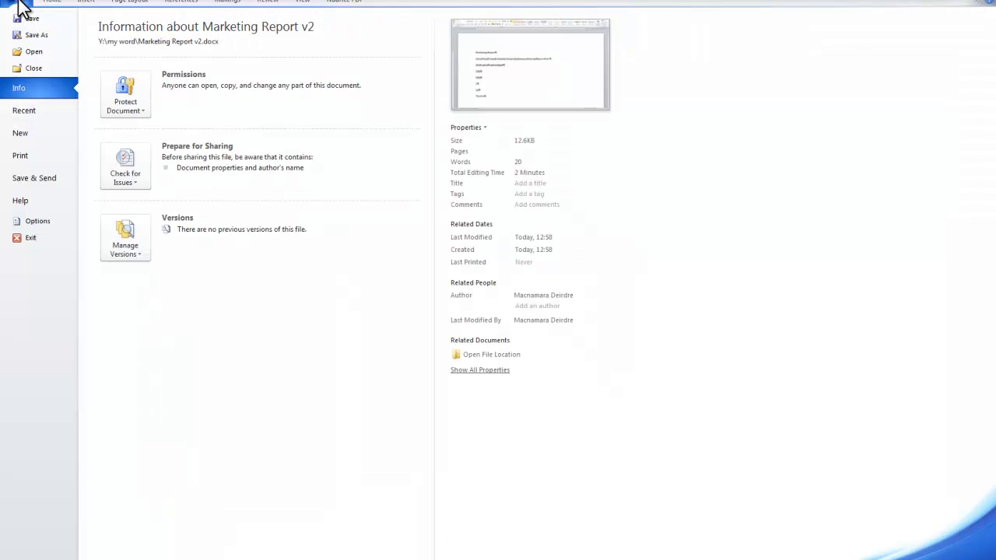
click(37, 37)
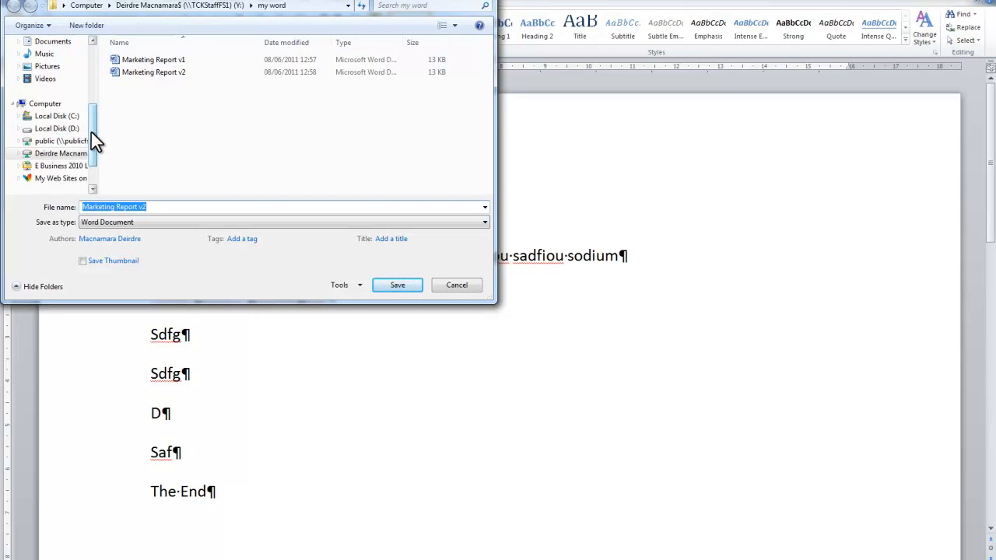
click(46, 105)
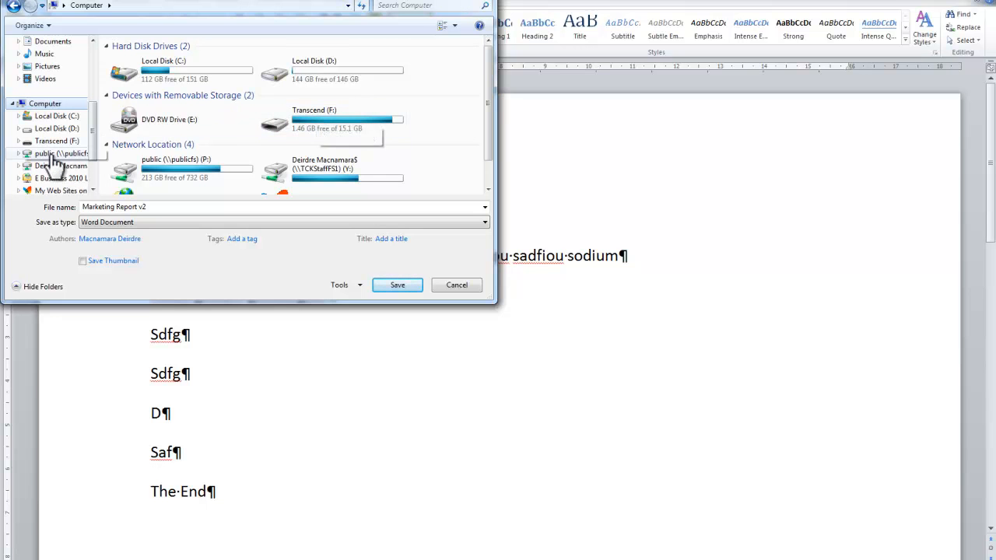
double_click(336, 111)
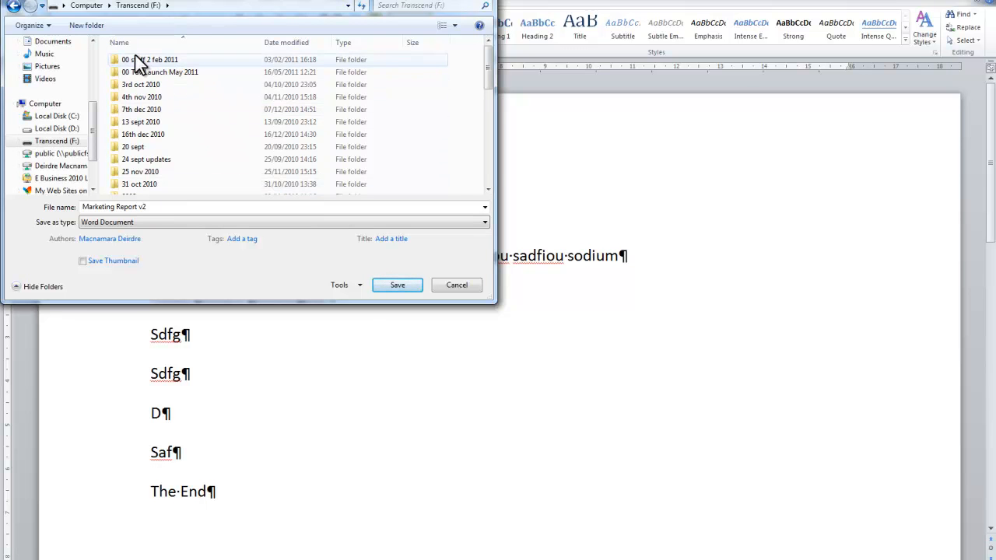
click(90, 24)
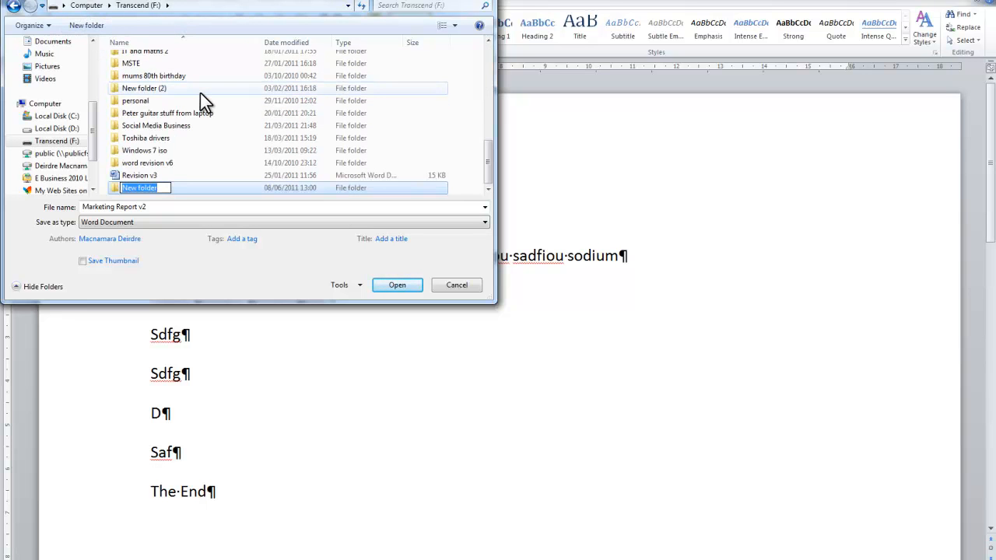
text(my word usb)
key(Return)
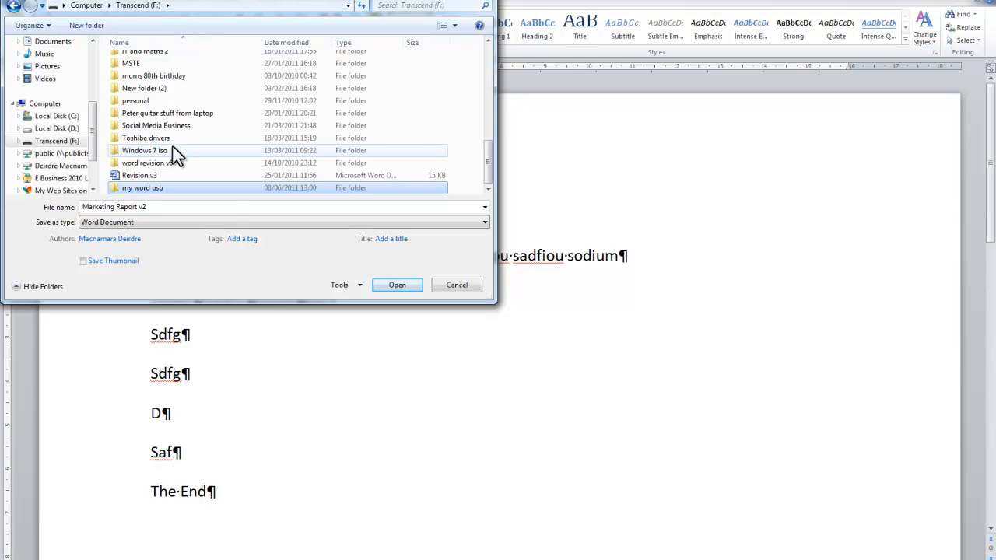
Step: Save the document as "Marketing Report v3" in the "my word usb" folder and dismiss the Windows color scheme message
double_click(113, 189)
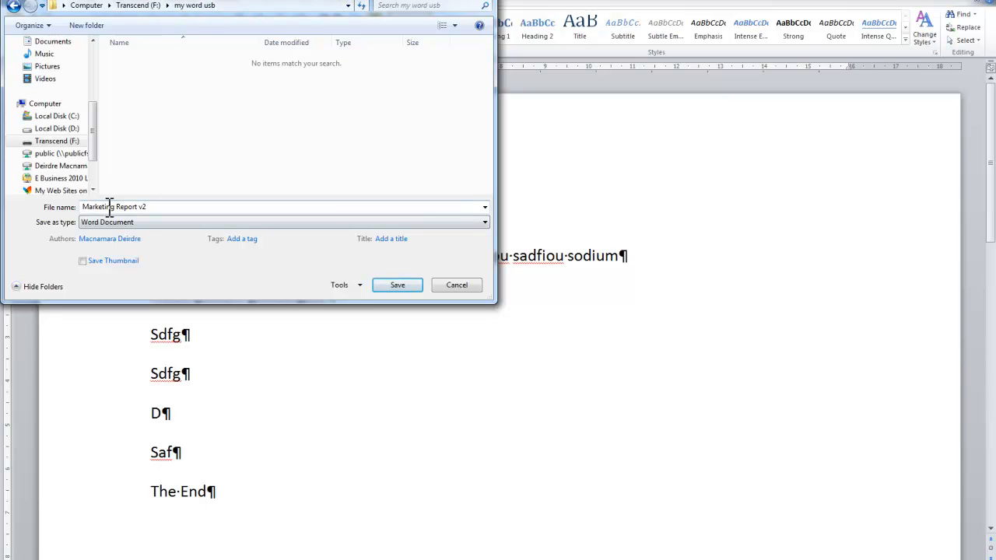
click(167, 206)
click(166, 206)
key(BackSpace)
text(3)
click(397, 287)
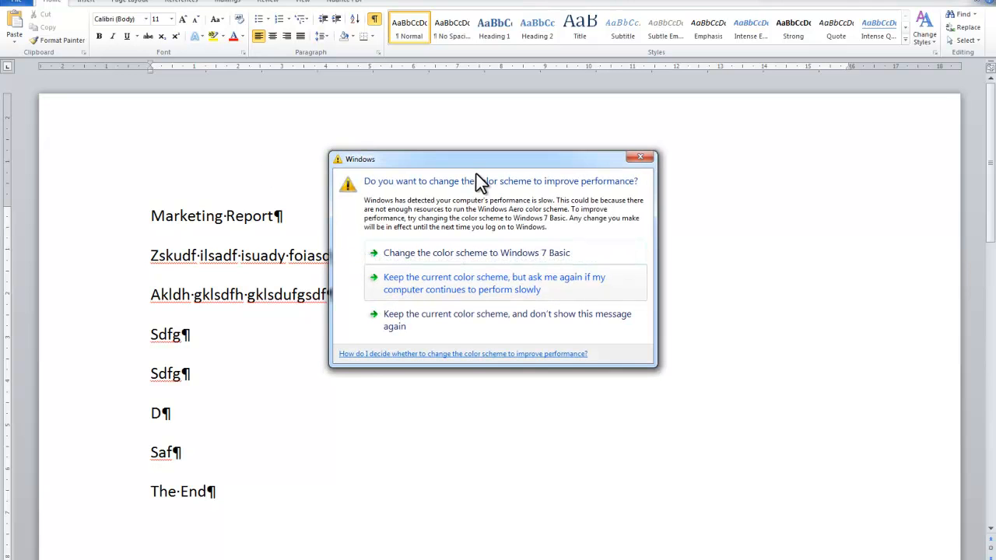
click(646, 156)
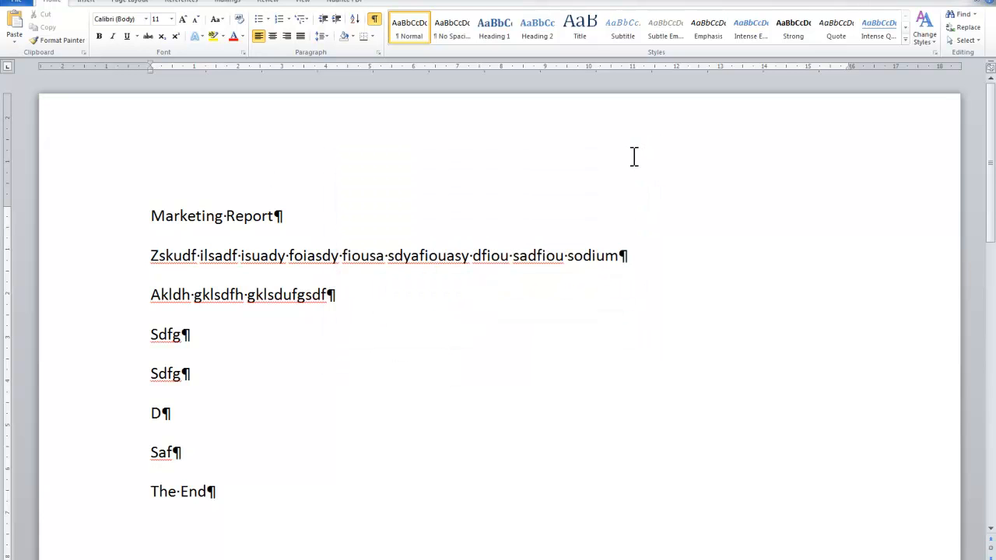